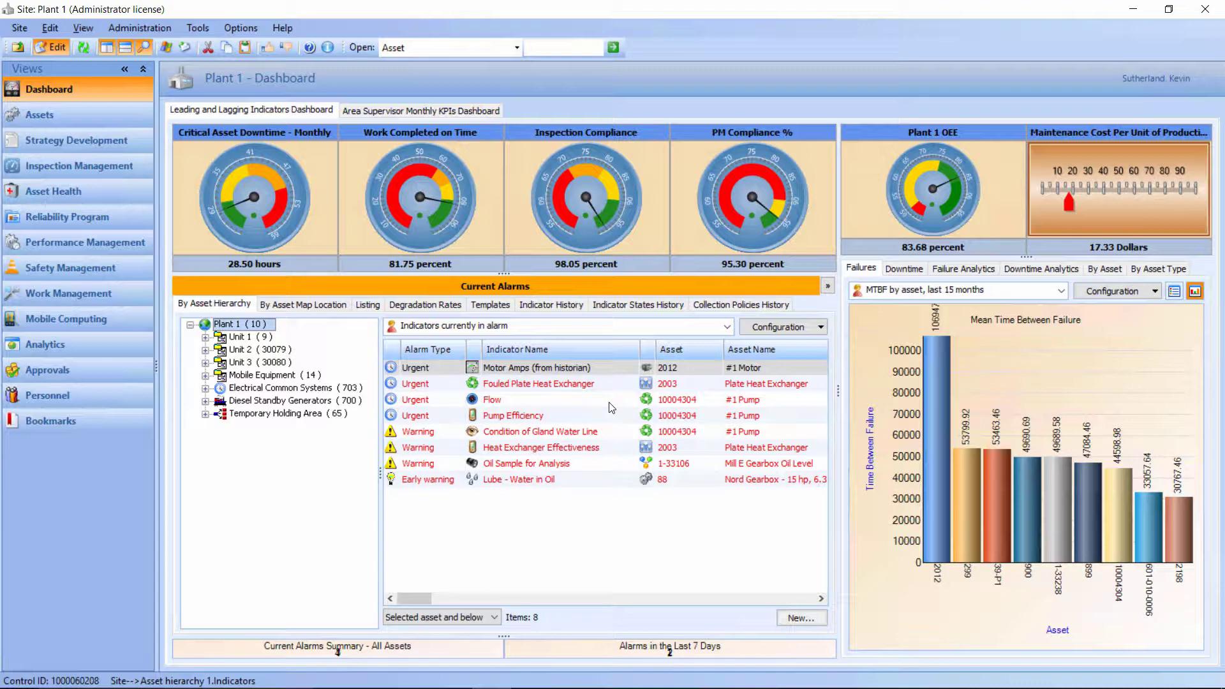
- Open the #1 Pump Flow alarm's indicator and show its readings history chart (last 1750 US gpm, Low Urgent)
{"action": "left_click", "coordinate": [559, 400]}
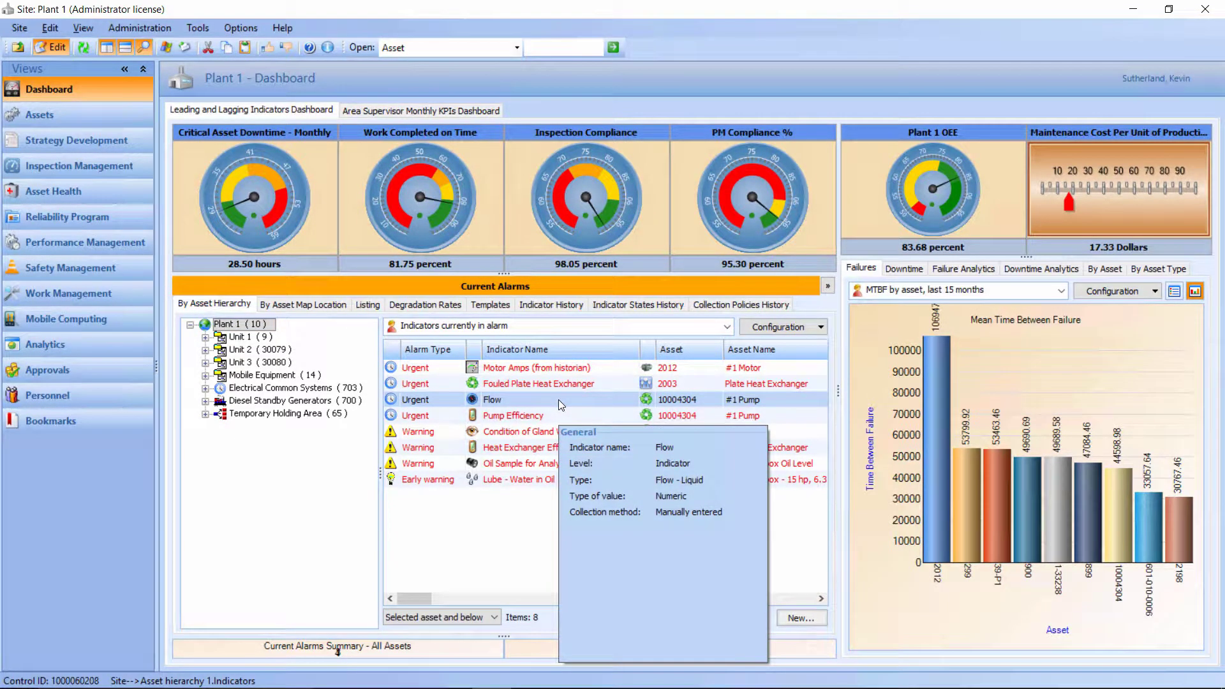
{"action": "double_click", "coordinate": [557, 399]}
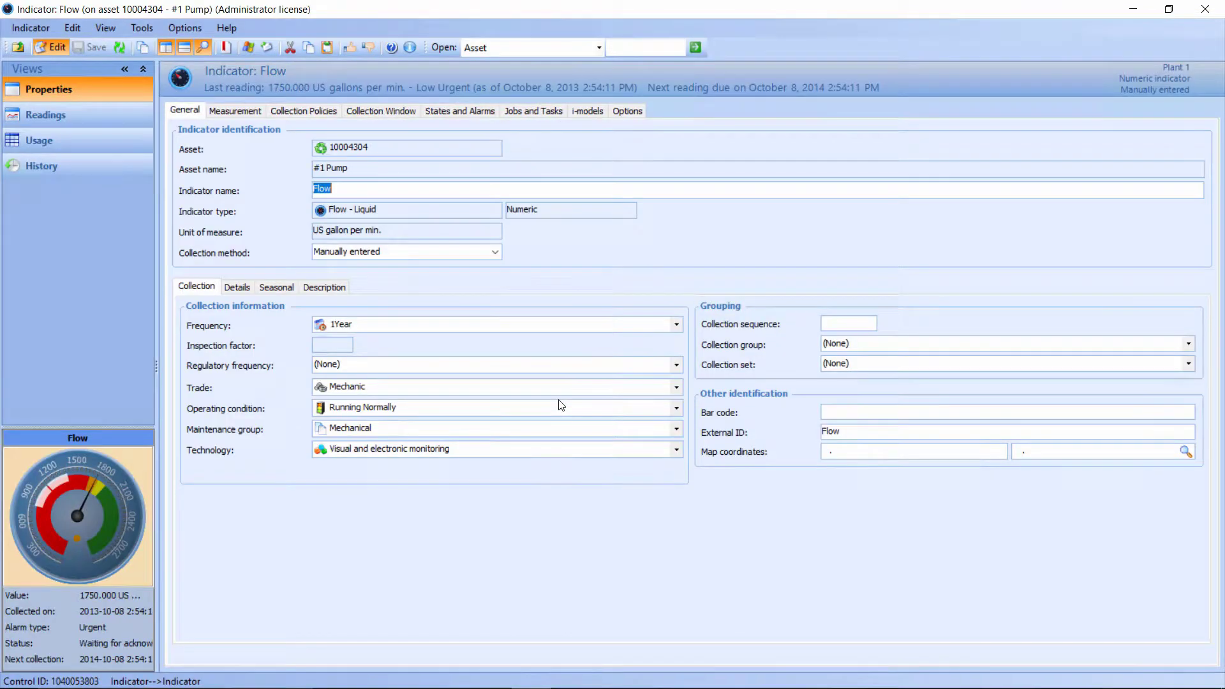
{"action": "left_click", "coordinate": [99, 113]}
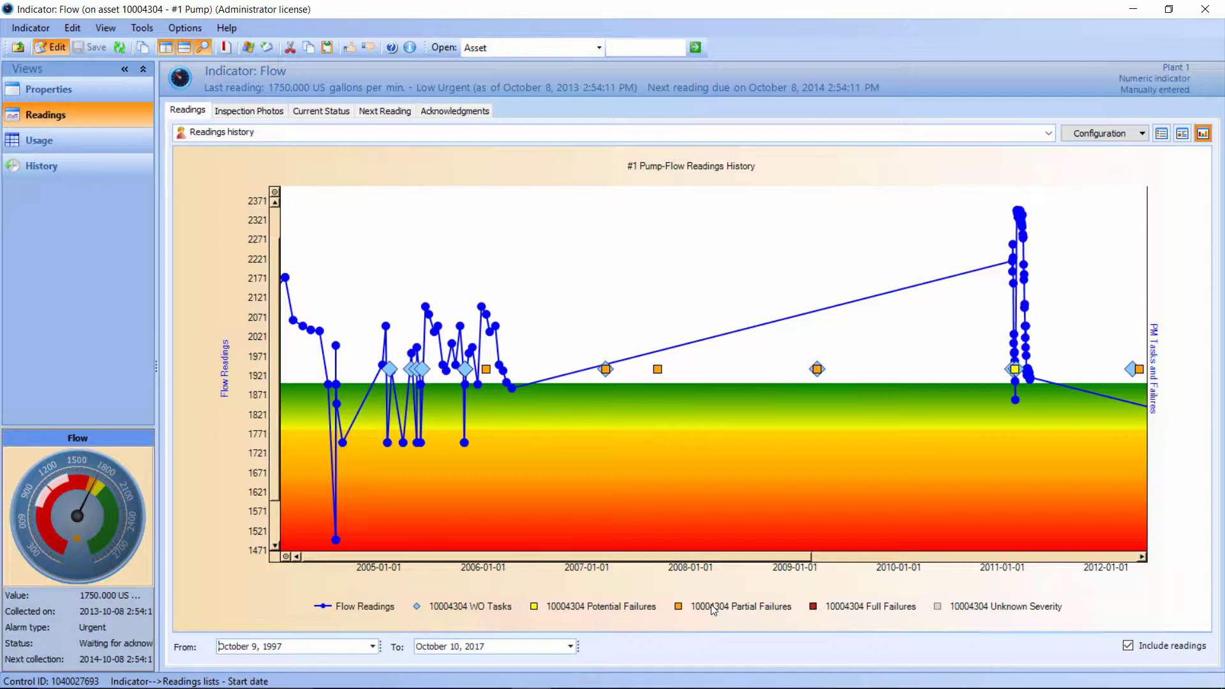
- Check which failure modes use the Flow indicator, then minimize it to return to the Plant 1 dashboard
{"action": "left_click", "coordinate": [47, 142]}
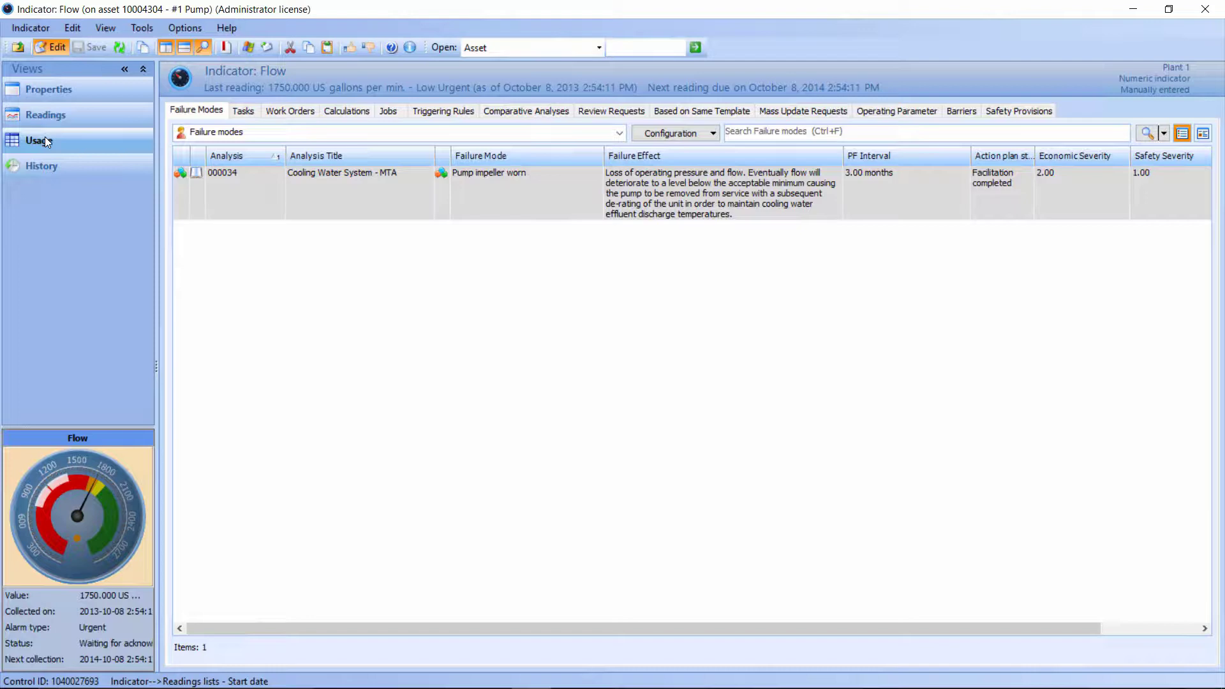
{"action": "left_click", "coordinate": [46, 142]}
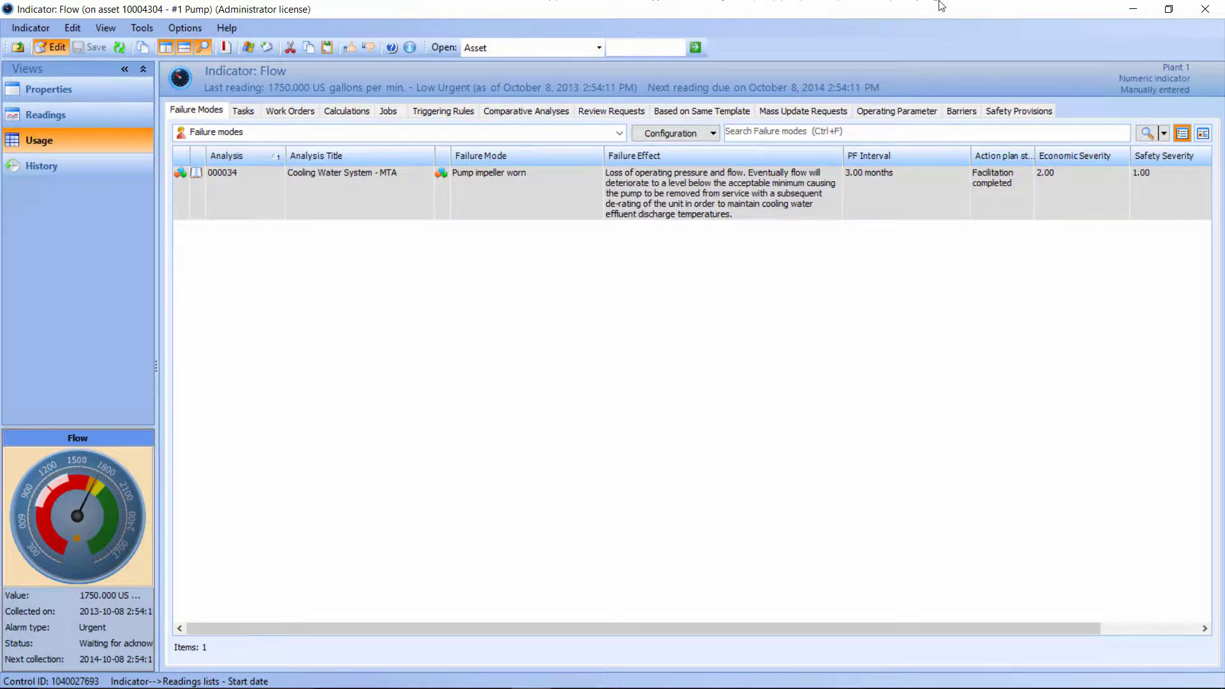
{"action": "left_click", "coordinate": [1133, 12]}
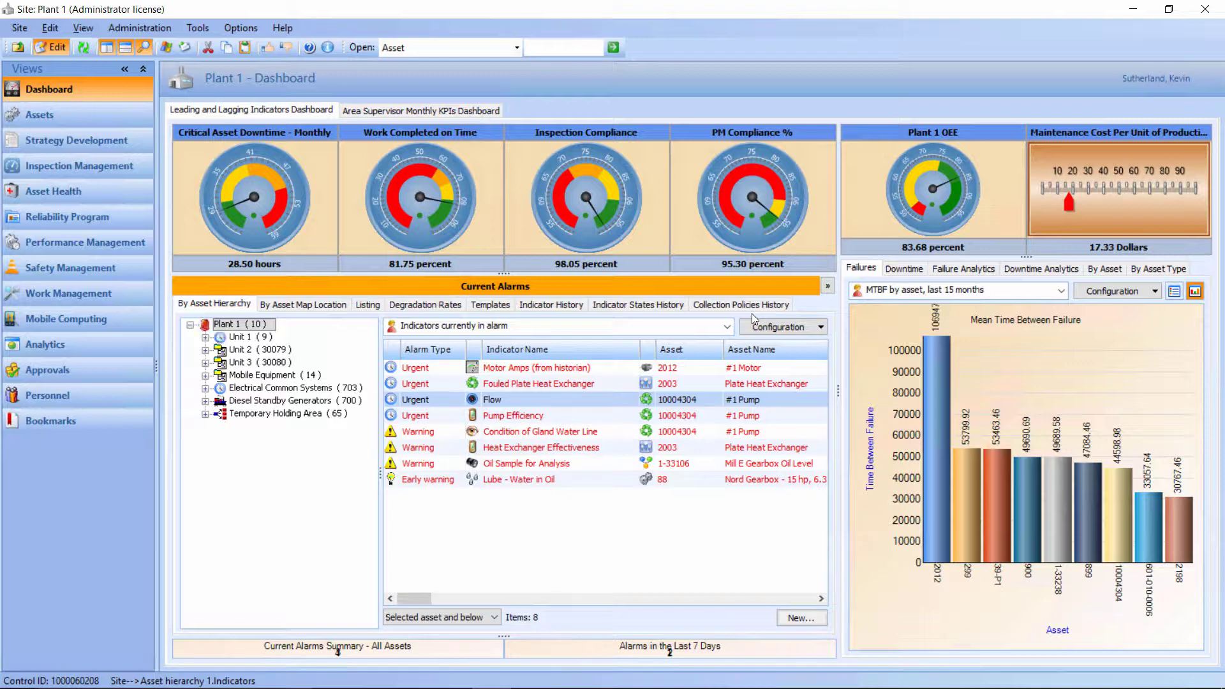
- Open Plant 1 Performance Management and review the four Pump - Centrifugal failures in the drilldown list
{"action": "left_click", "coordinate": [49, 243]}
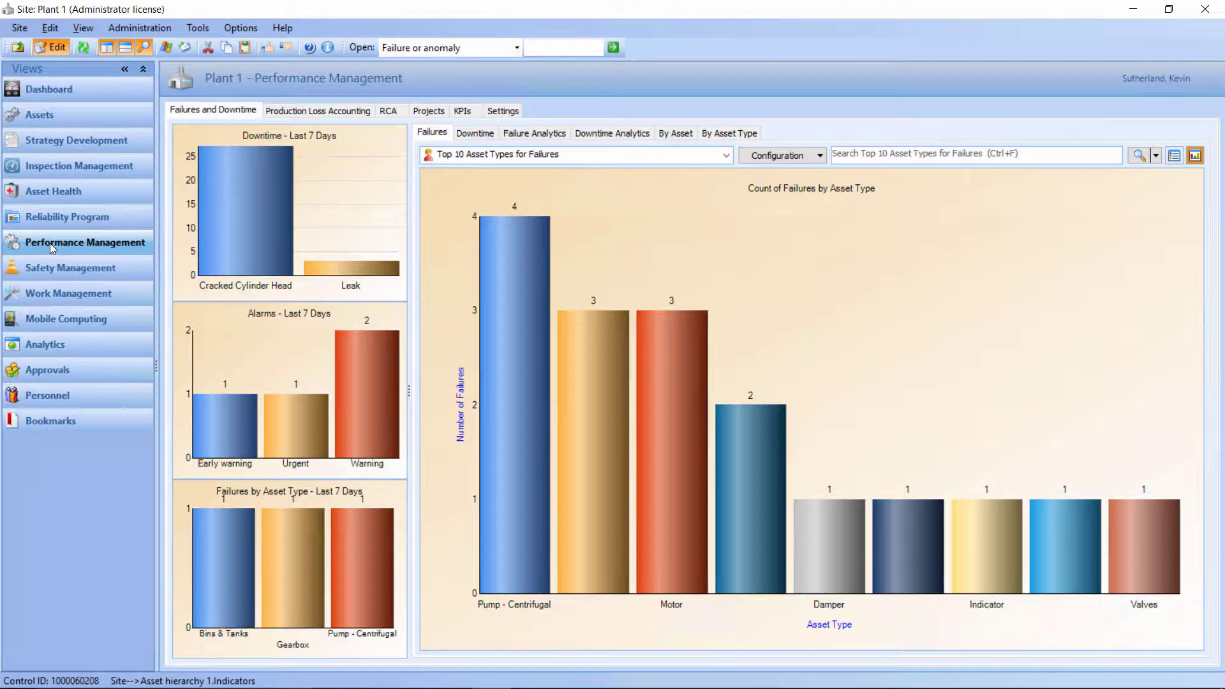
{"action": "left_click", "coordinate": [50, 243]}
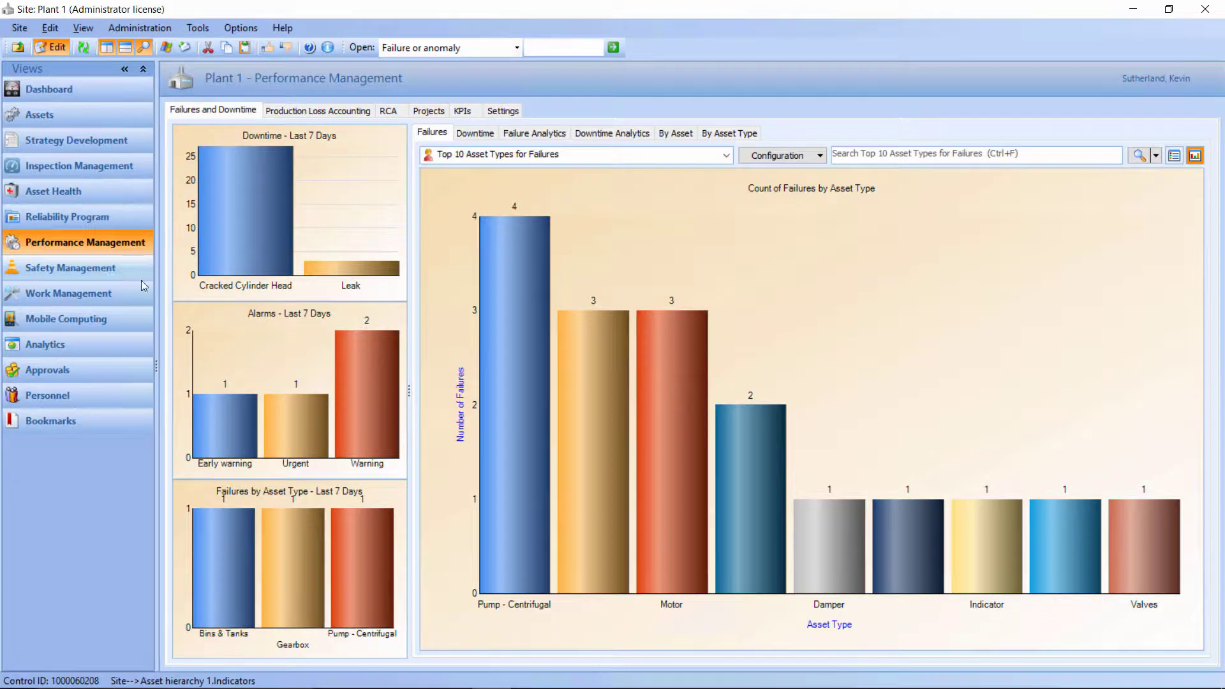
{"action": "left_click", "coordinate": [507, 428]}
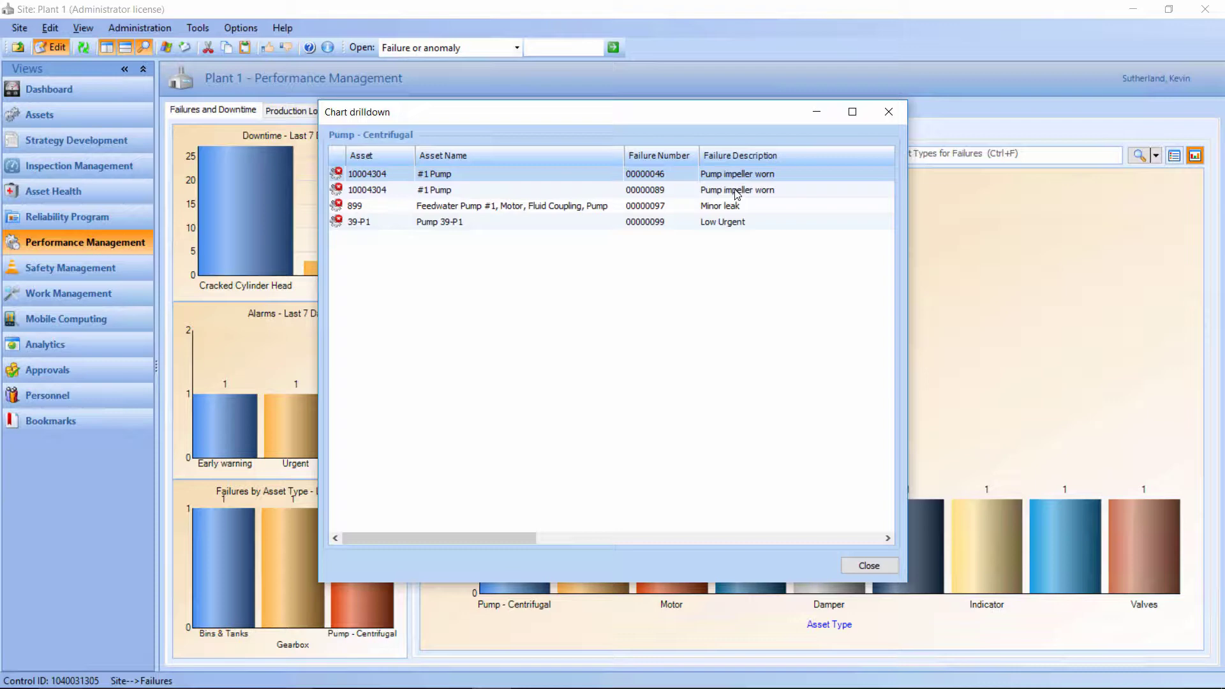
{"action": "left_click", "coordinate": [891, 112]}
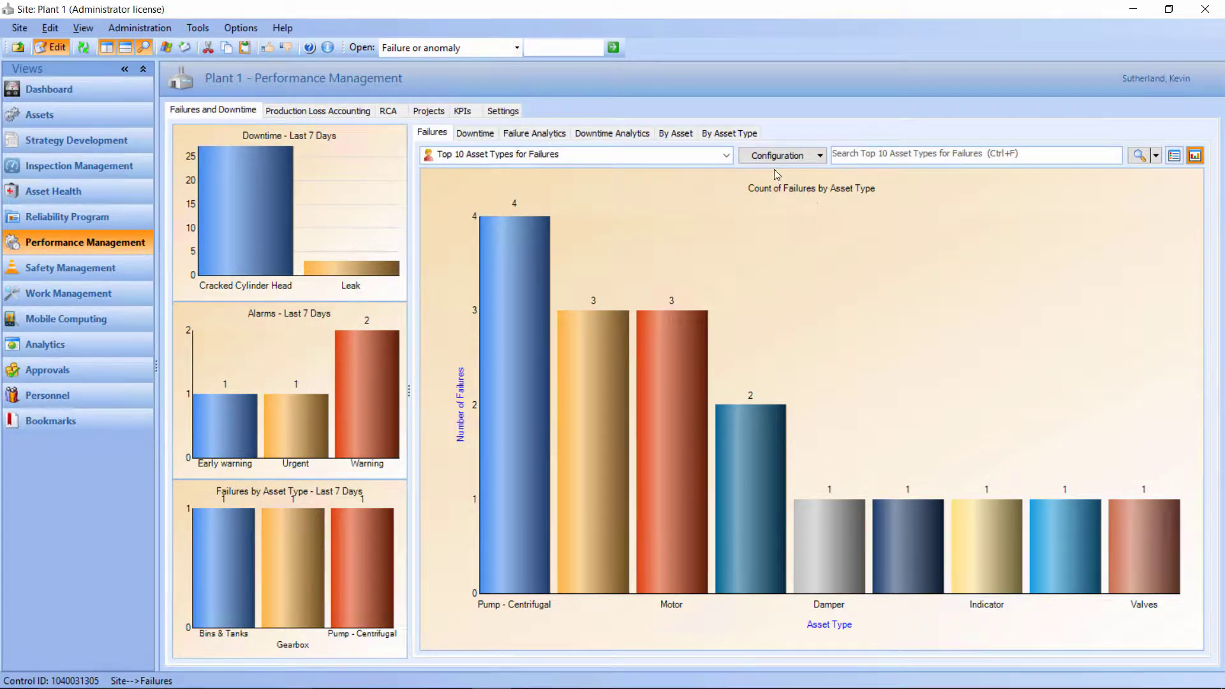
{"action": "left_click", "coordinate": [726, 155]}
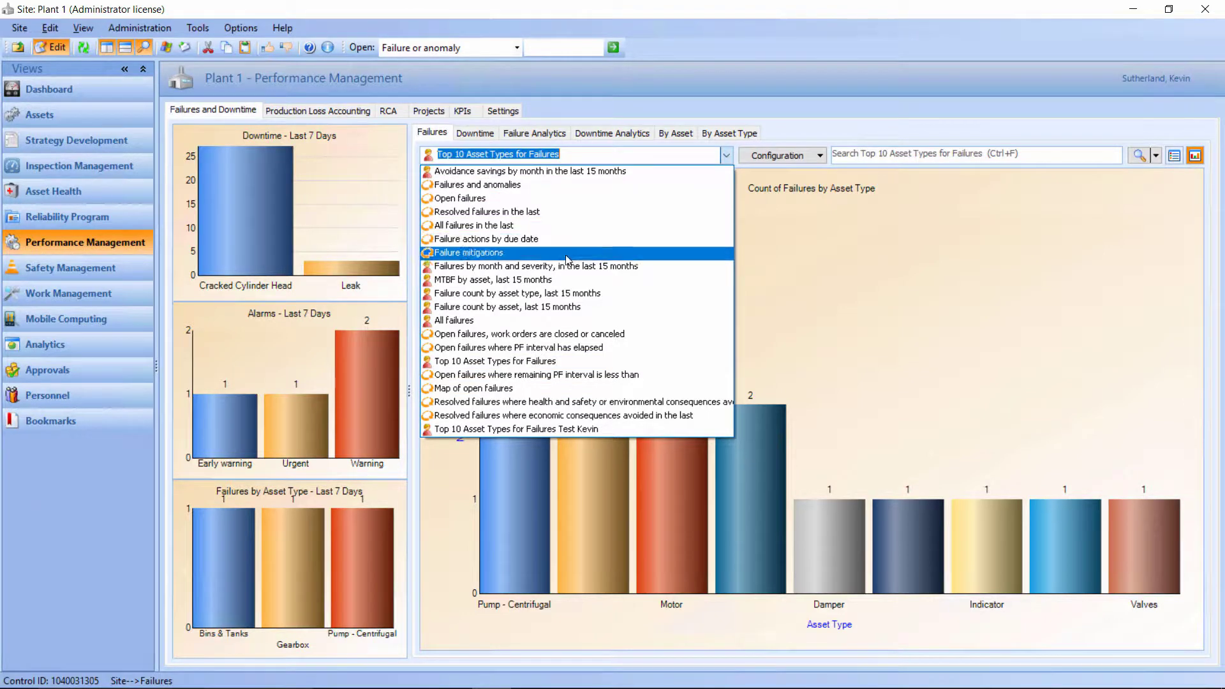
- Chart MTBF by asset for the last 15 months, then list Plant 1's three root cause analyses
{"action": "left_click", "coordinate": [531, 279]}
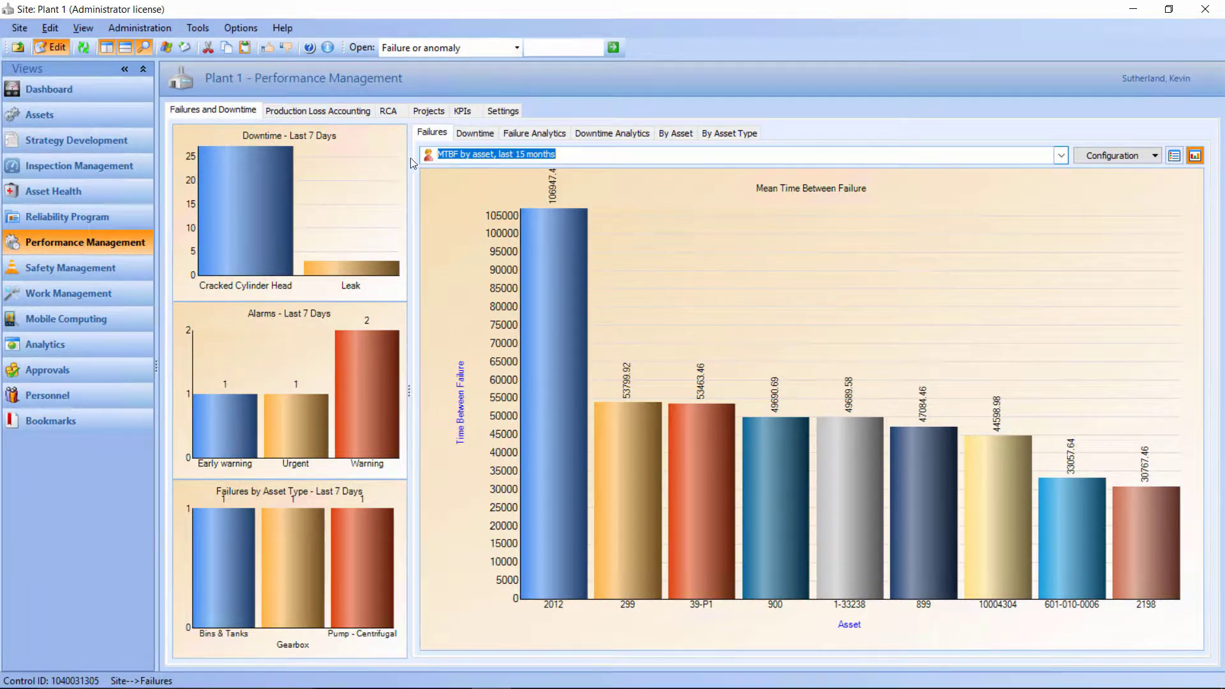
{"action": "left_click", "coordinate": [391, 112]}
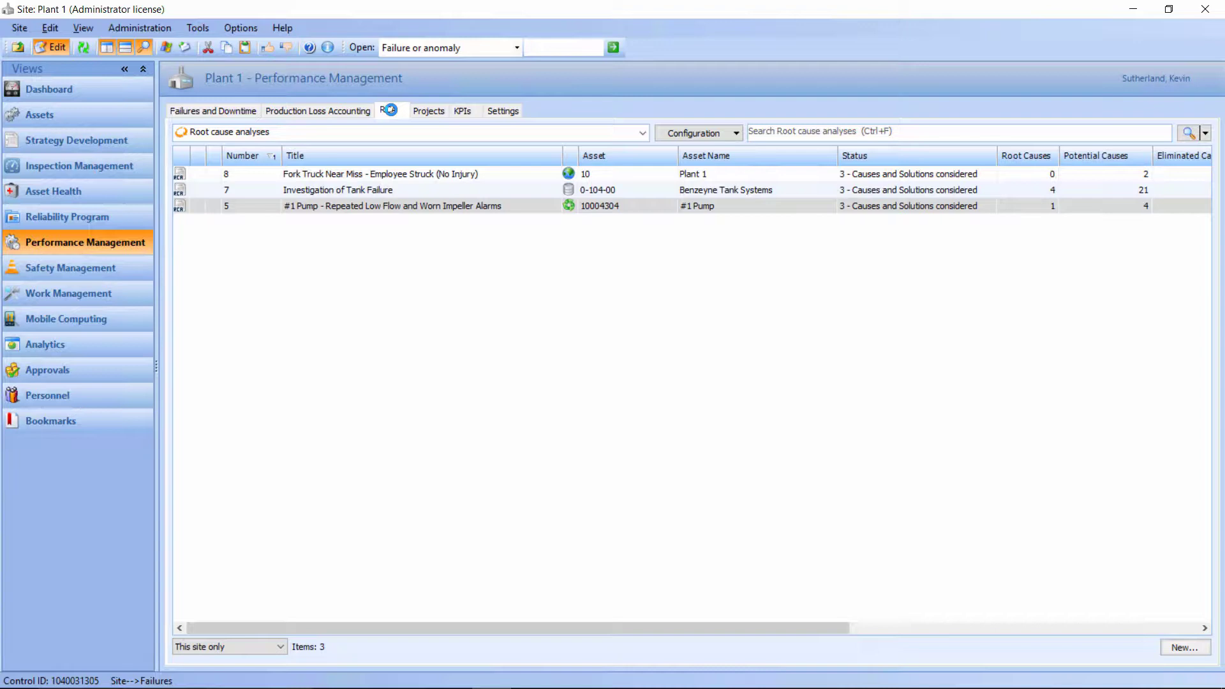
- Open RCA 5, '#1 Pump - Repeated Low Flow and Worn Impeller Alarms', from the analyses list
{"action": "double_click", "coordinate": [421, 206]}
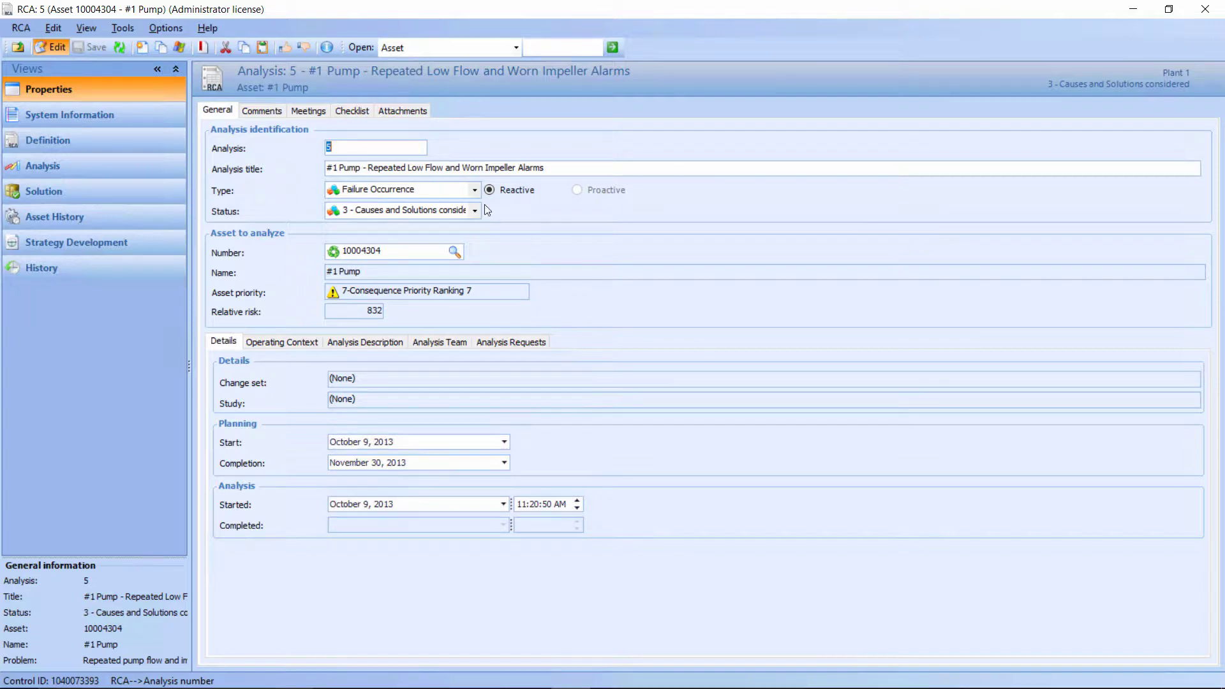
- Review RCA 5's definition, consequences, failures and photo, then display its cause tree diagram
{"action": "left_click", "coordinate": [79, 144]}
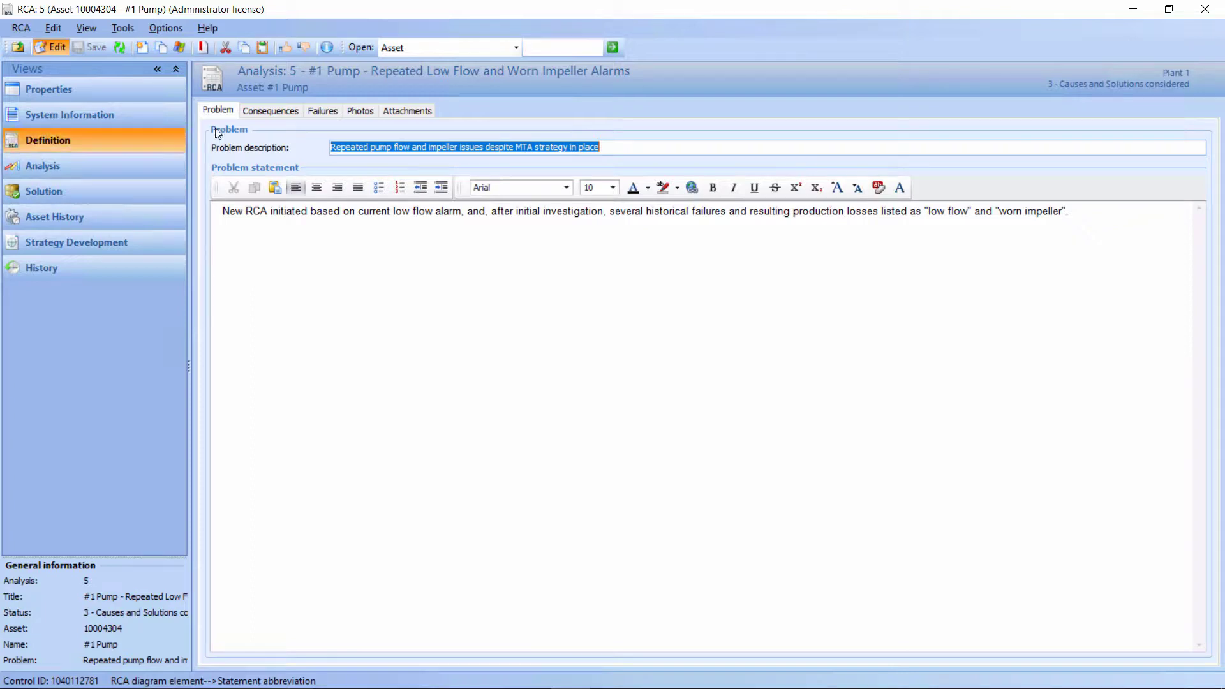
{"action": "left_click", "coordinate": [251, 111]}
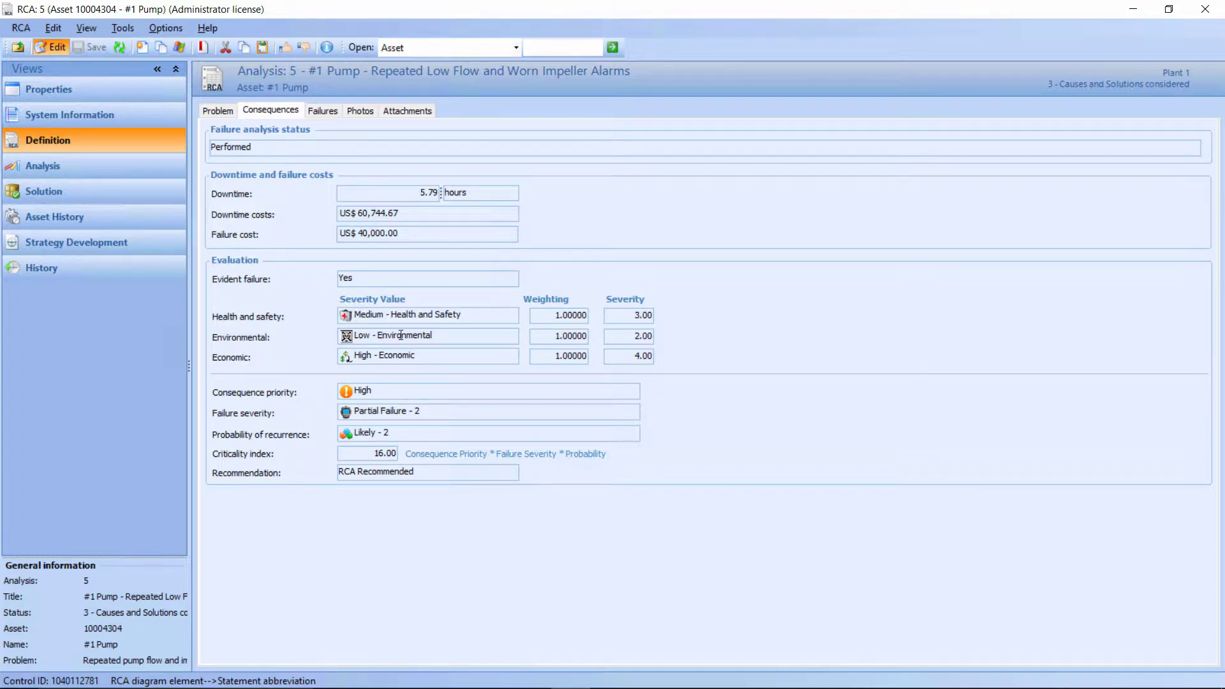
{"action": "left_click", "coordinate": [323, 111]}
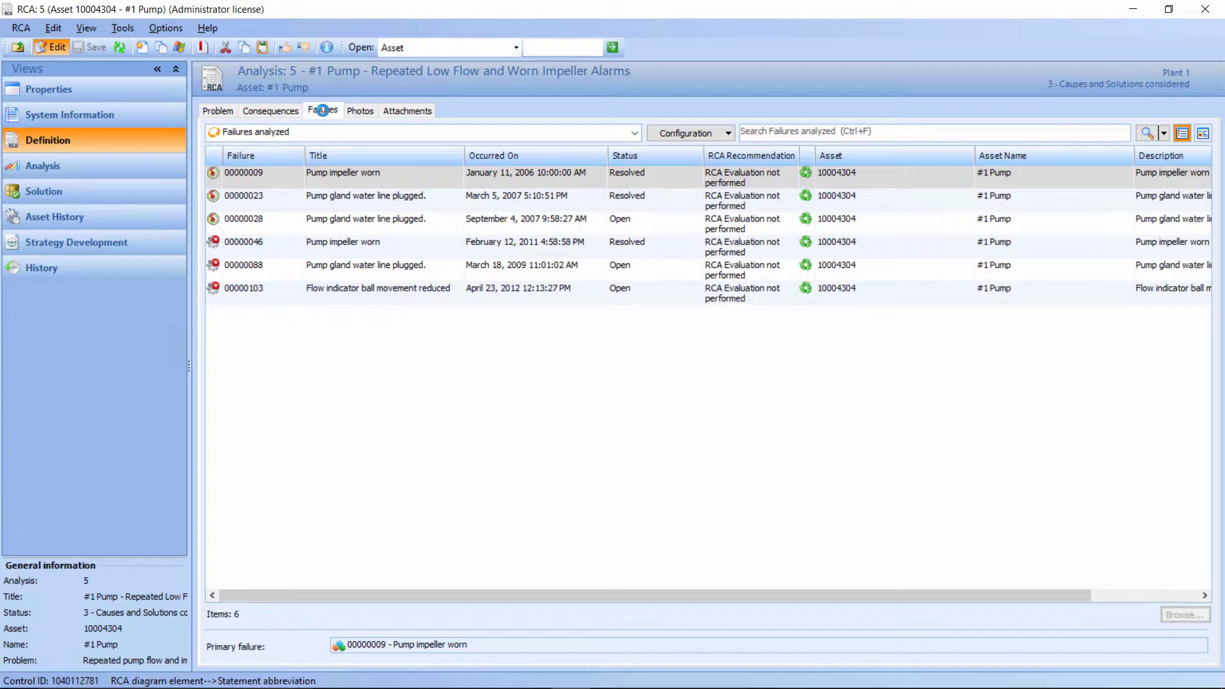
{"action": "left_click", "coordinate": [372, 112]}
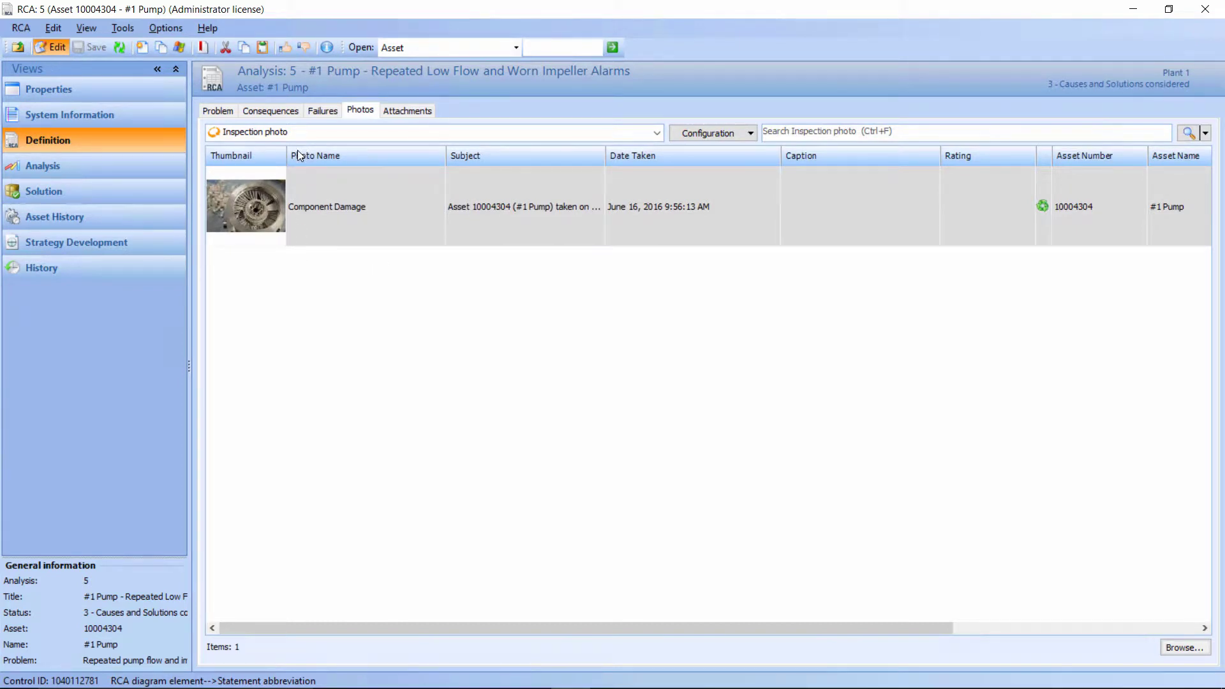
{"action": "left_click", "coordinate": [62, 165]}
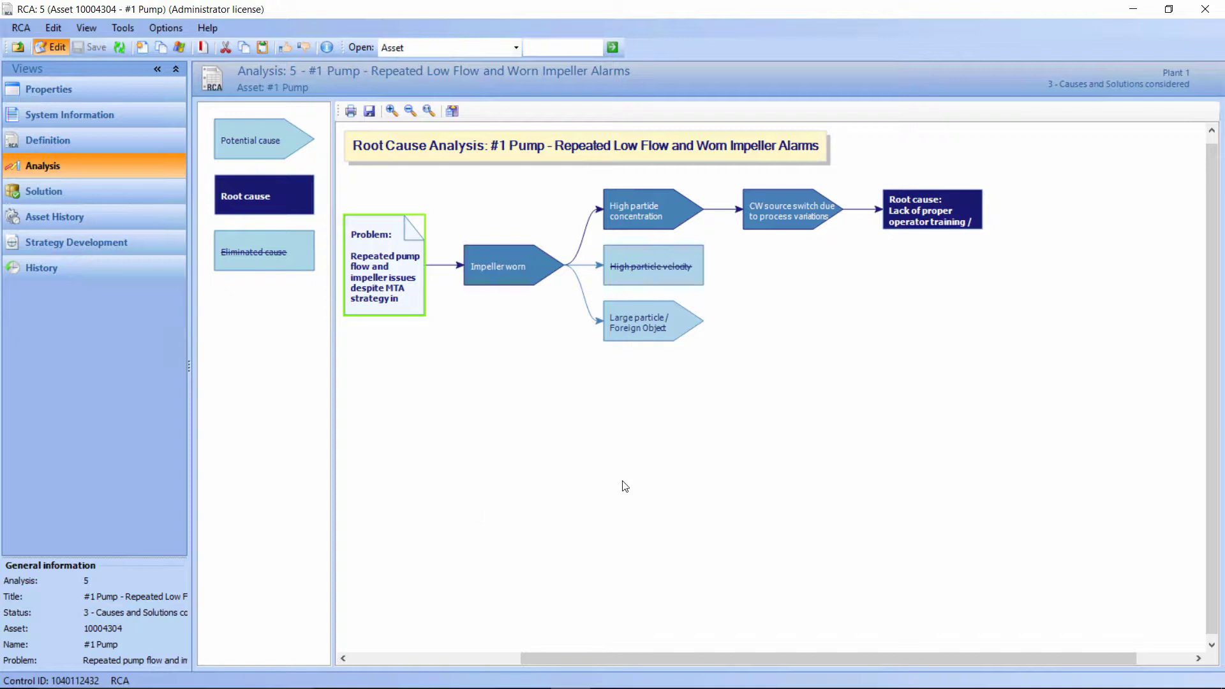
- Open the 'High particle concentration' cause details showing its sediment sampling verification notes
{"action": "double_click", "coordinate": [640, 216]}
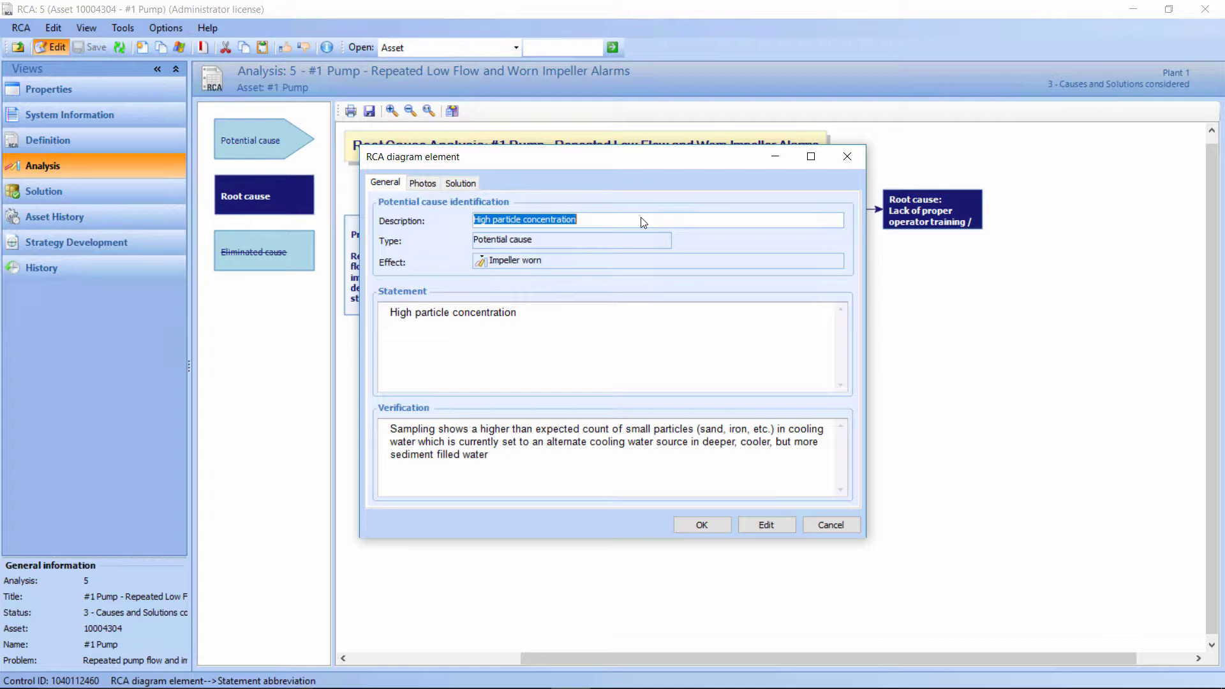
- Close the High particle concentration details dialog to return to RCA 5's diagram
{"action": "left_click", "coordinate": [848, 157]}
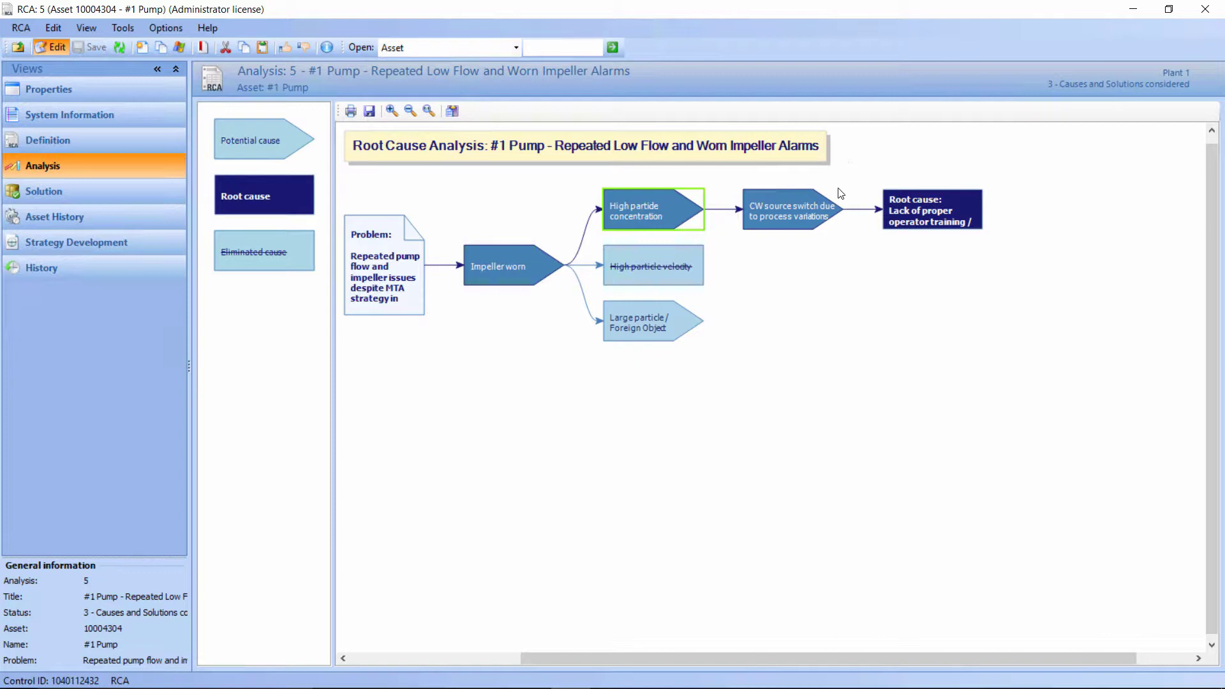
- Mark the 'Large particle / Foreign Object' cause as eliminated in the RCA diagram
{"action": "left_click", "coordinate": [641, 324]}
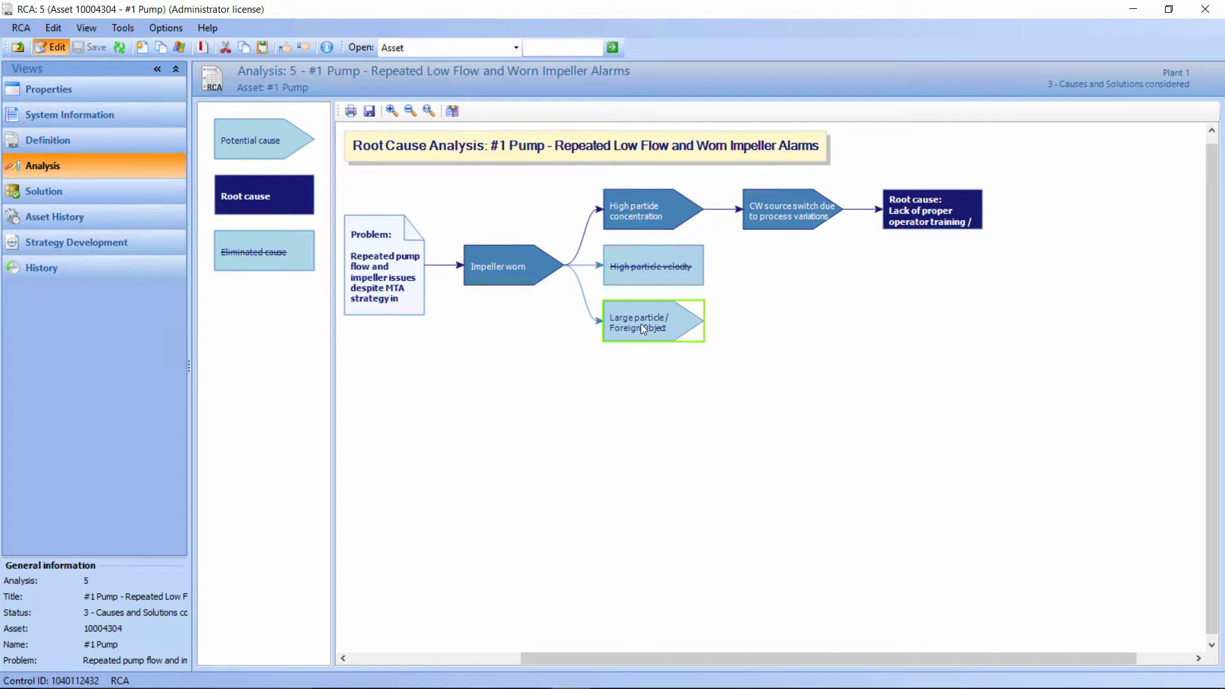
{"action": "right_click", "coordinate": [641, 324]}
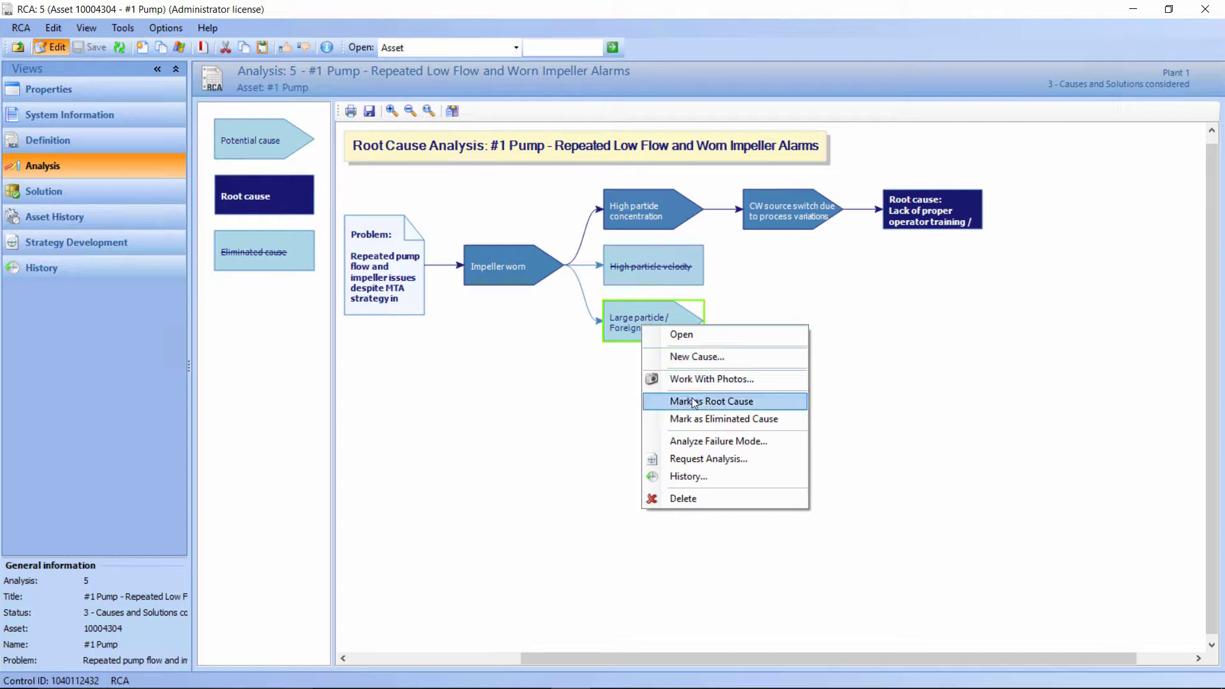
{"action": "left_click", "coordinate": [701, 419]}
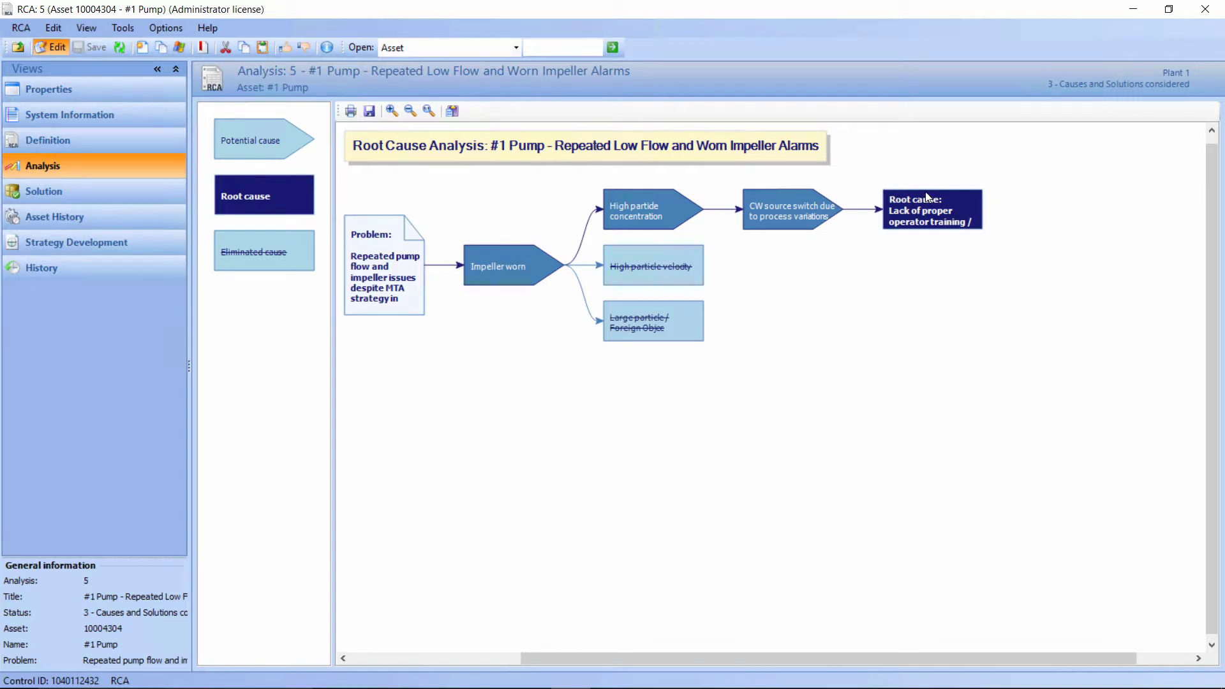
- Show the root cause's solution and open the action plan for failure mode 000752 Pump impeller worn
{"action": "left_click", "coordinate": [101, 193]}
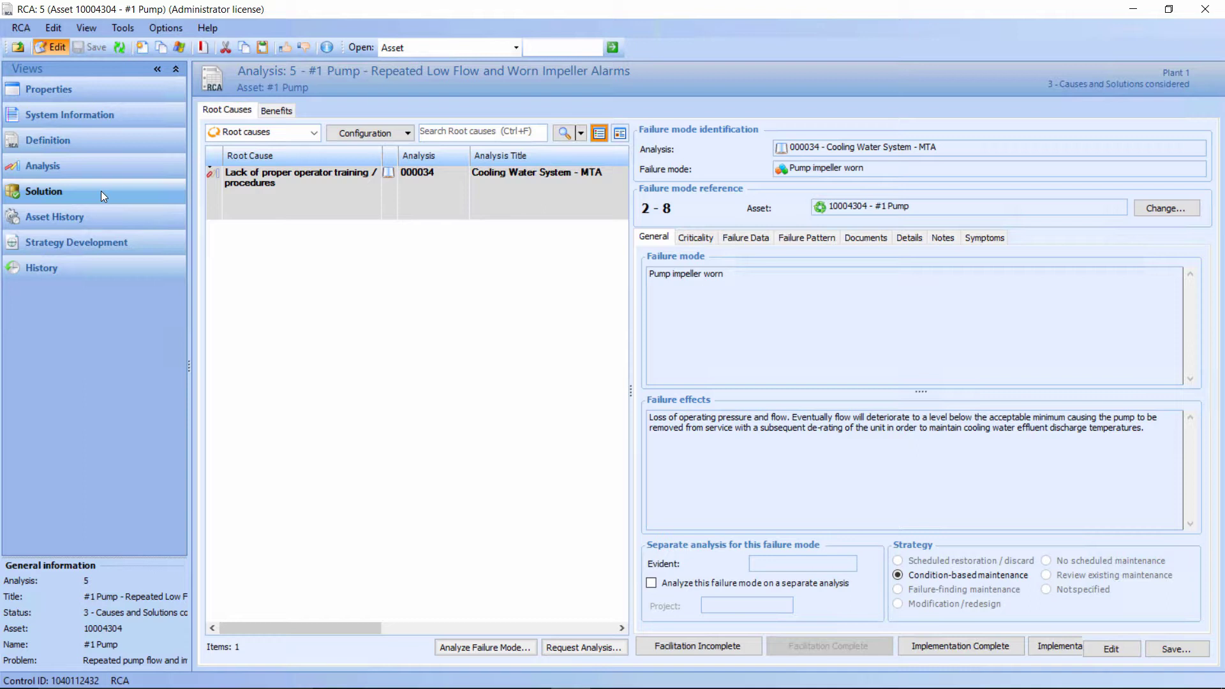
{"action": "left_click", "coordinate": [100, 190]}
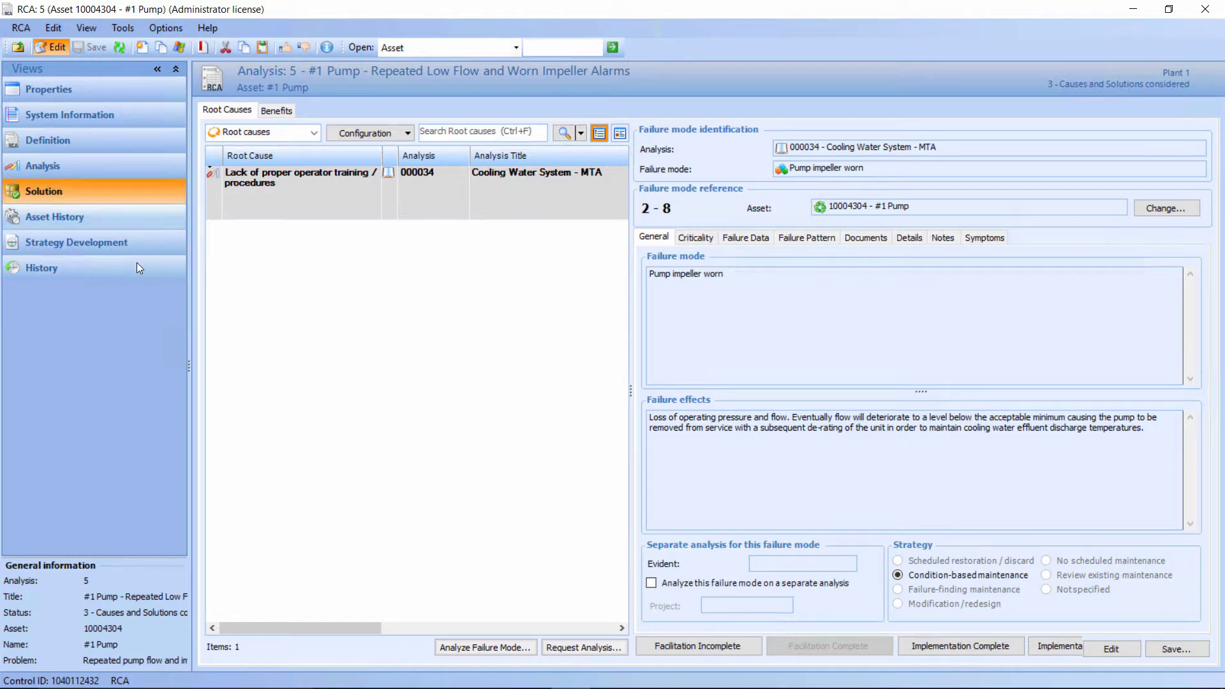
{"action": "left_click", "coordinate": [782, 171]}
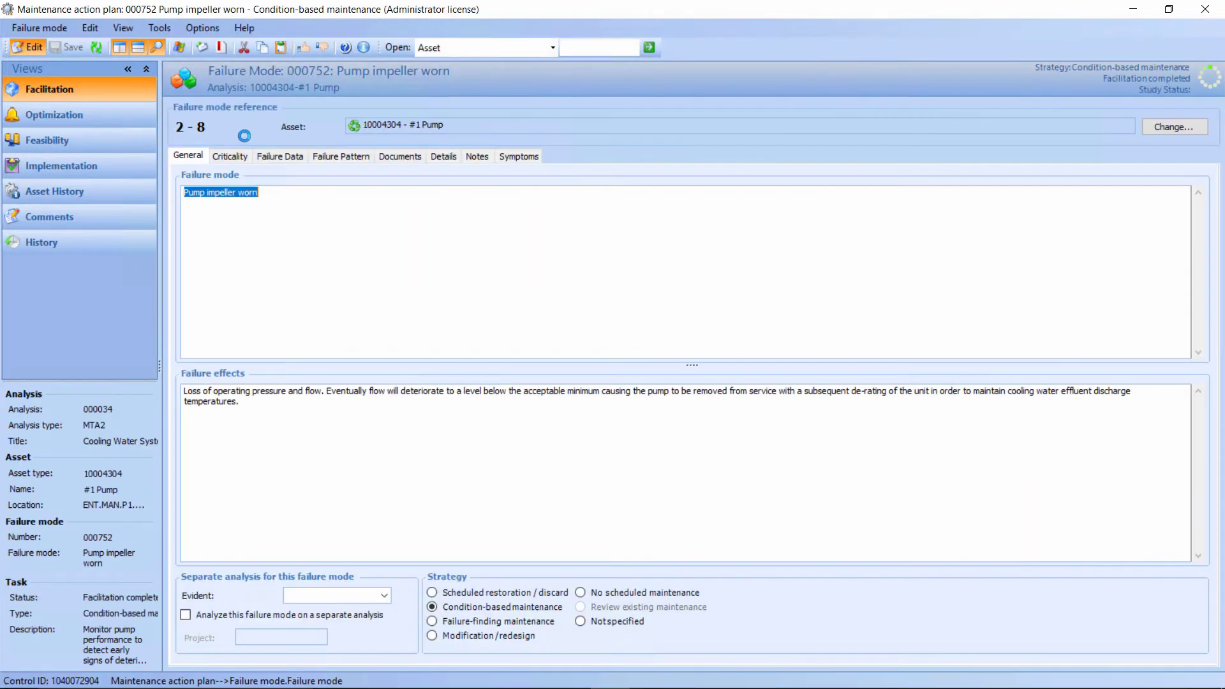
- Show the Implementation view's secondary action plans, listing the Operator RCA modification action
{"action": "left_click", "coordinate": [72, 165]}
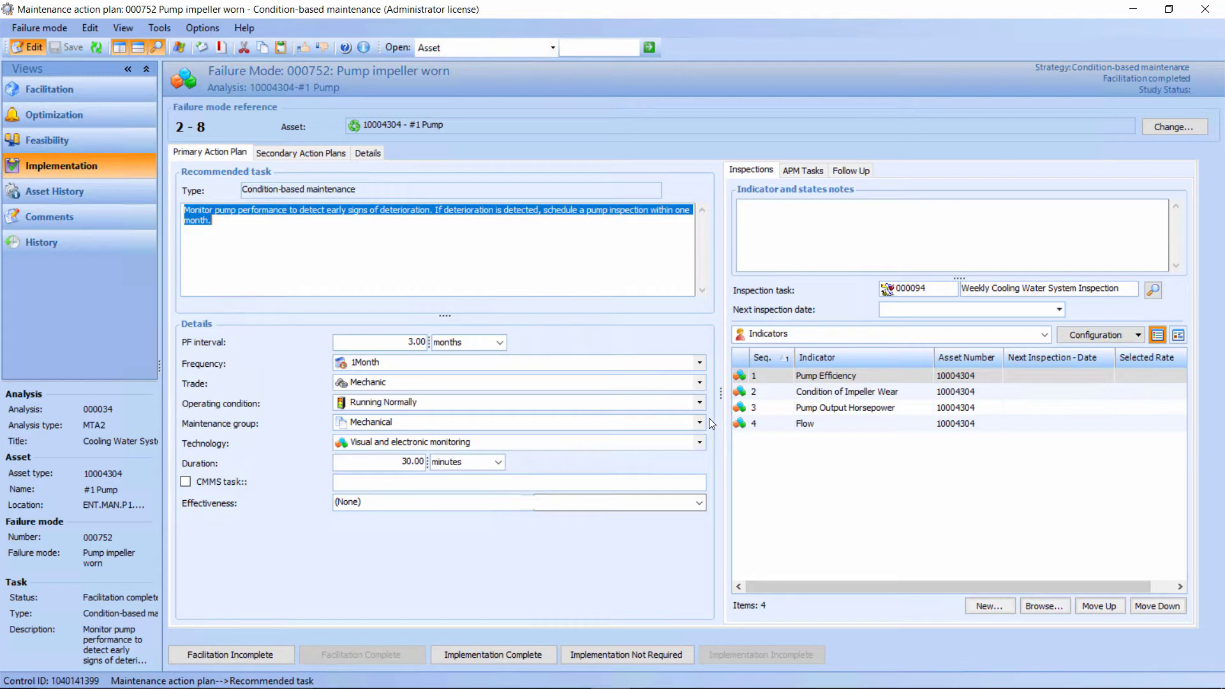
{"action": "left_click", "coordinate": [292, 153]}
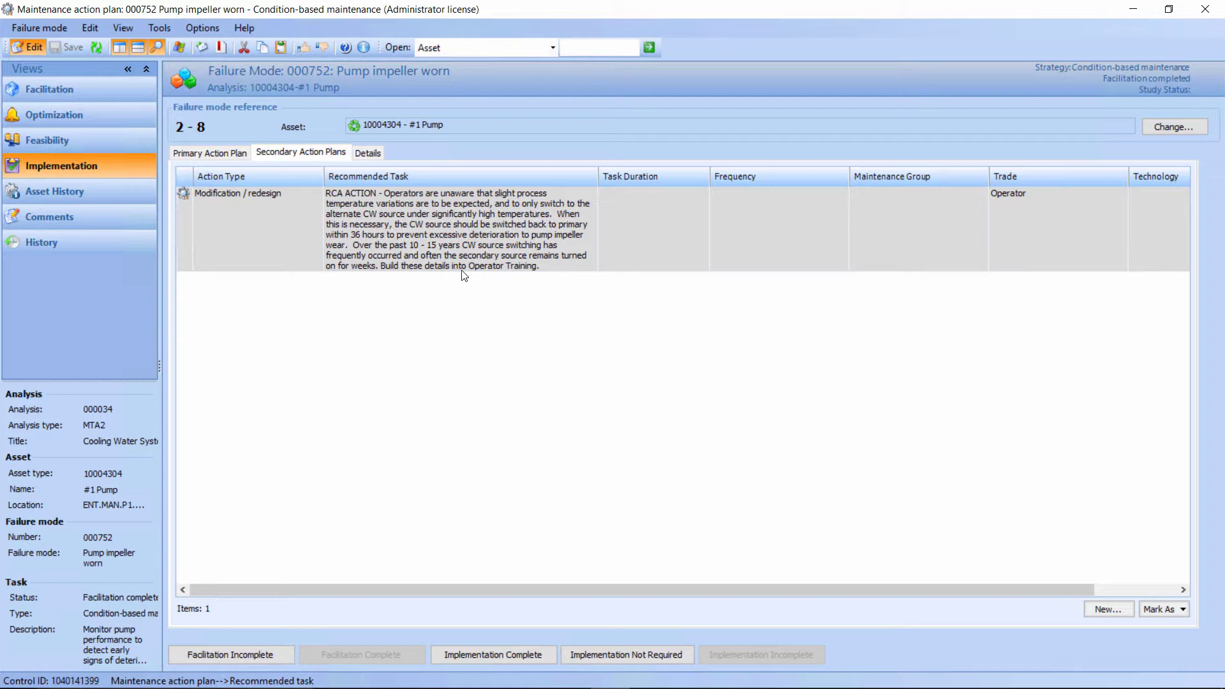
{"action": "double_click", "coordinate": [182, 201]}
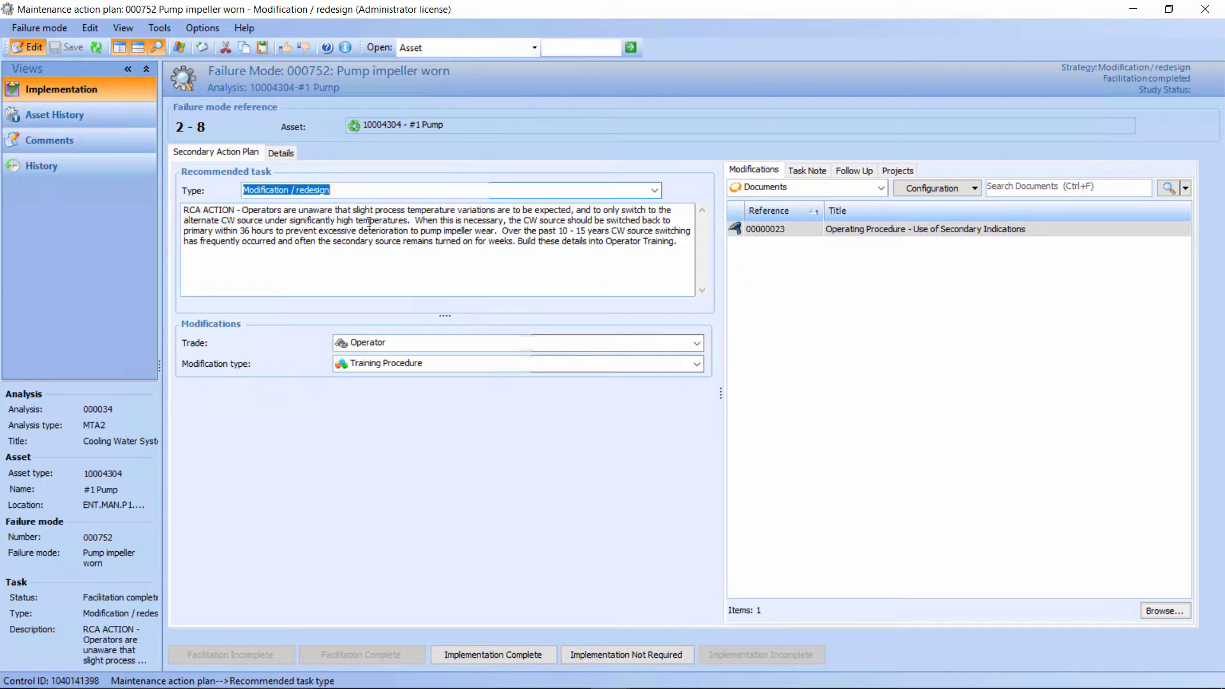
{"action": "left_click", "coordinate": [854, 169]}
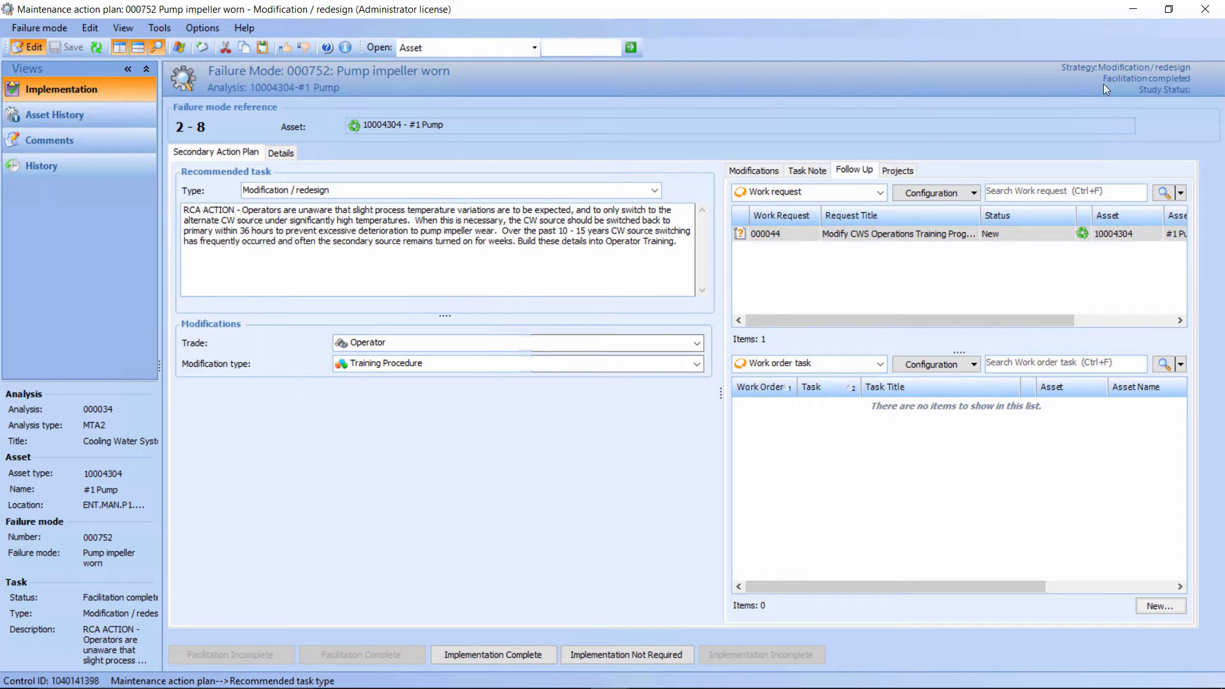
{"action": "left_click", "coordinate": [1204, 9]}
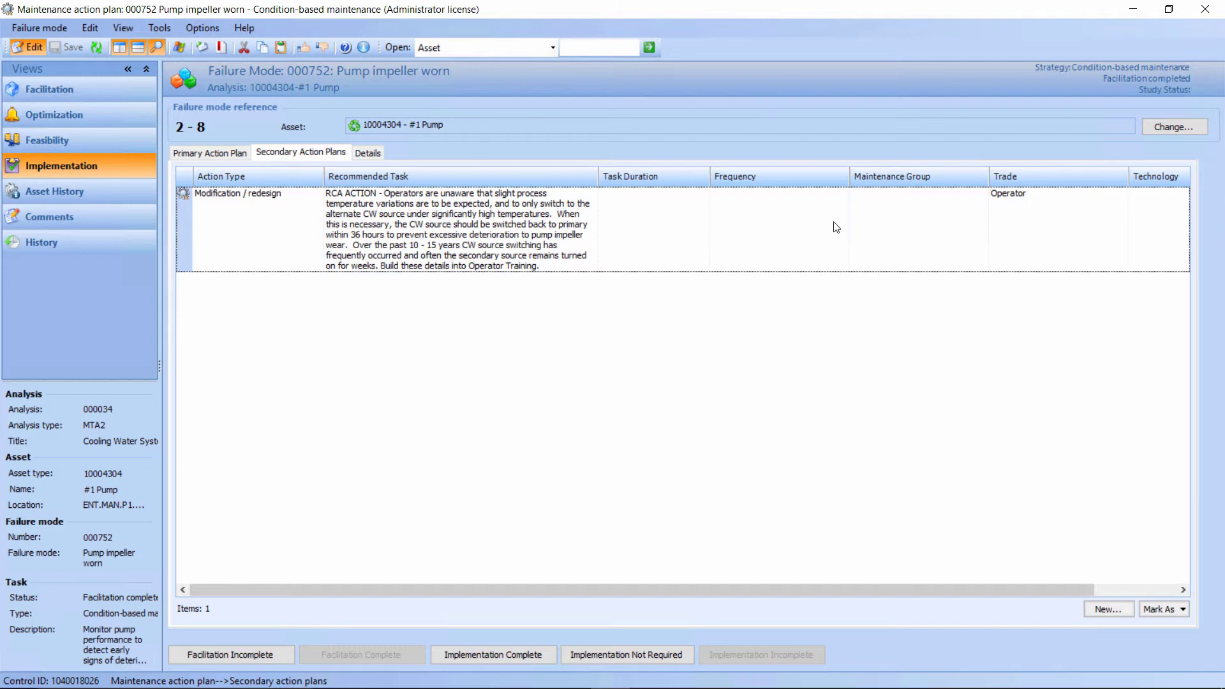
- Close the Condition-based maintenance window to return to RCA 5's solution view
{"action": "left_click", "coordinate": [1205, 10]}
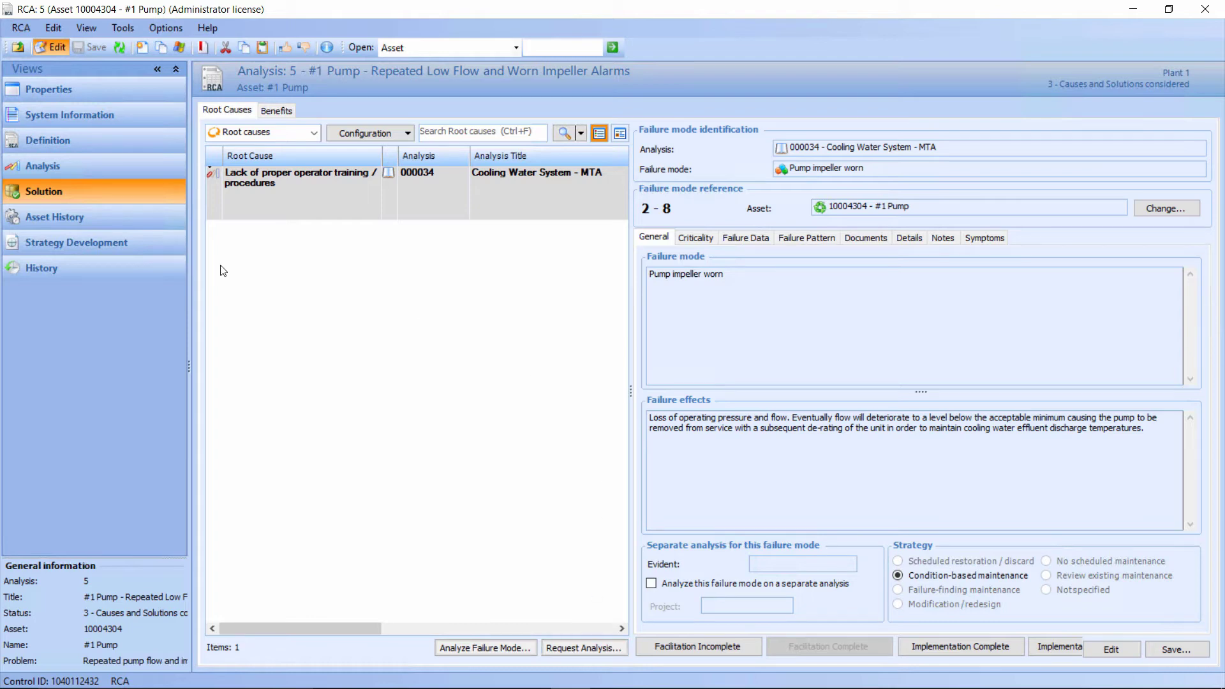
- List the #1 Pump's asset history work requests, including the CWS training modification
{"action": "left_click", "coordinate": [105, 225]}
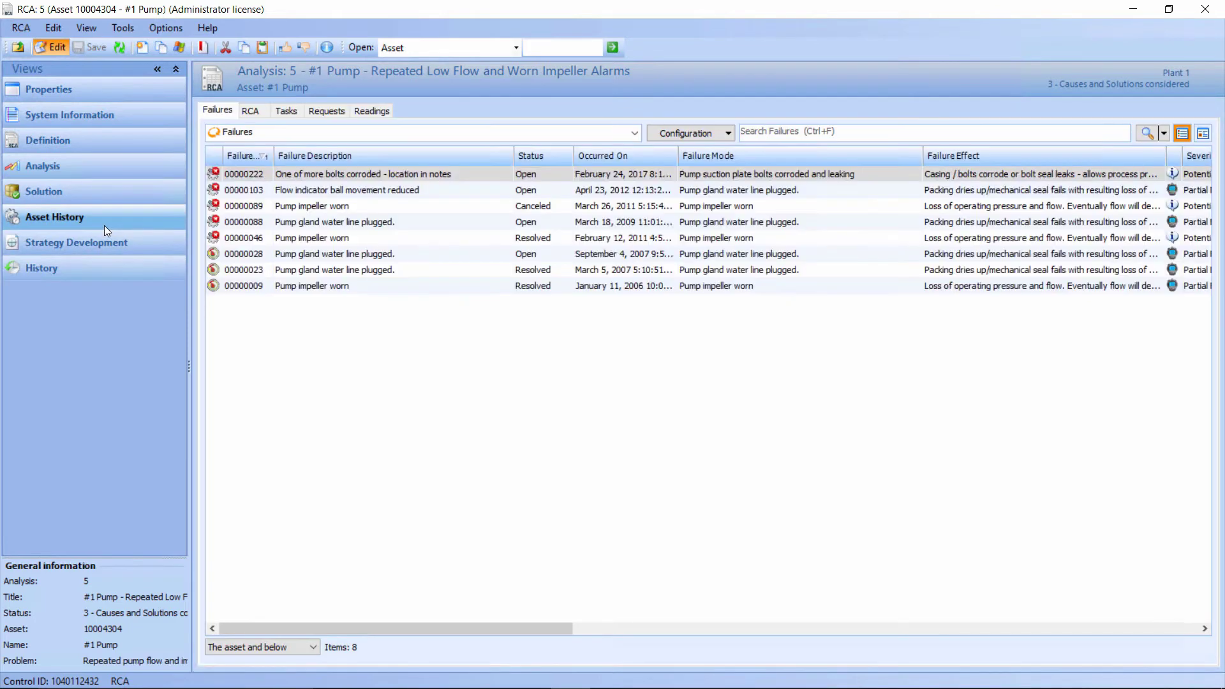
{"action": "left_click", "coordinate": [322, 113]}
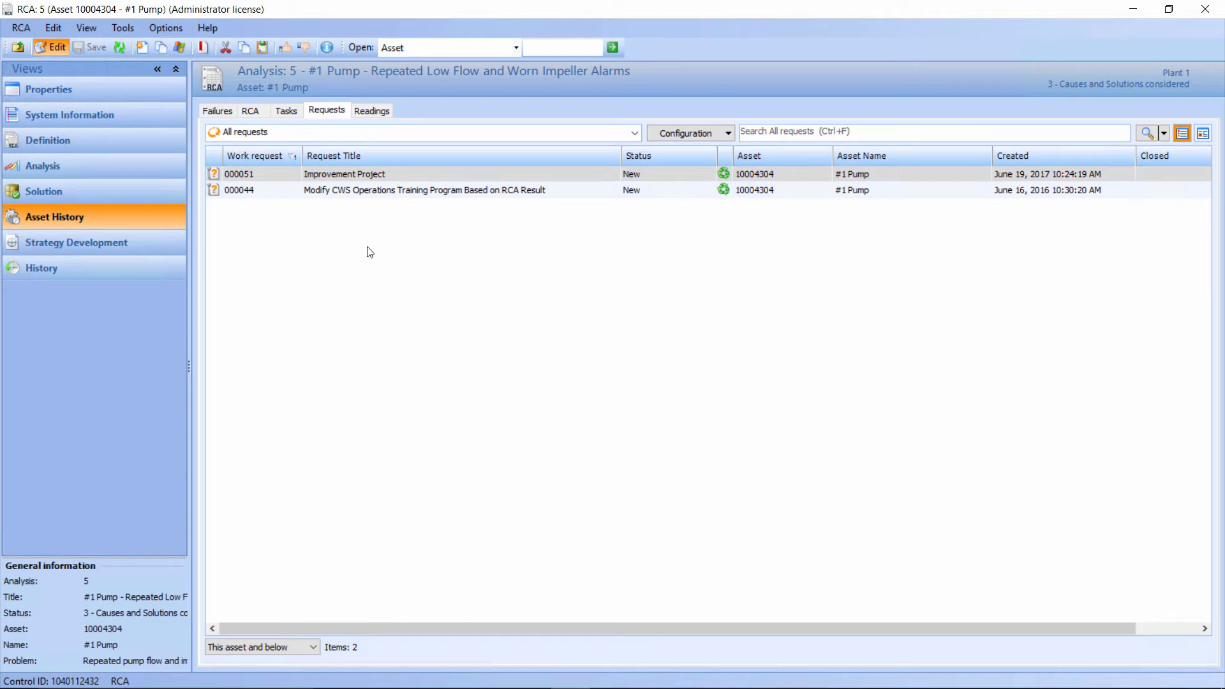
- Show RCA 5's Benefits tab, select the US$ 174,744.67 net benefit, and start a note
{"action": "left_click", "coordinate": [60, 189]}
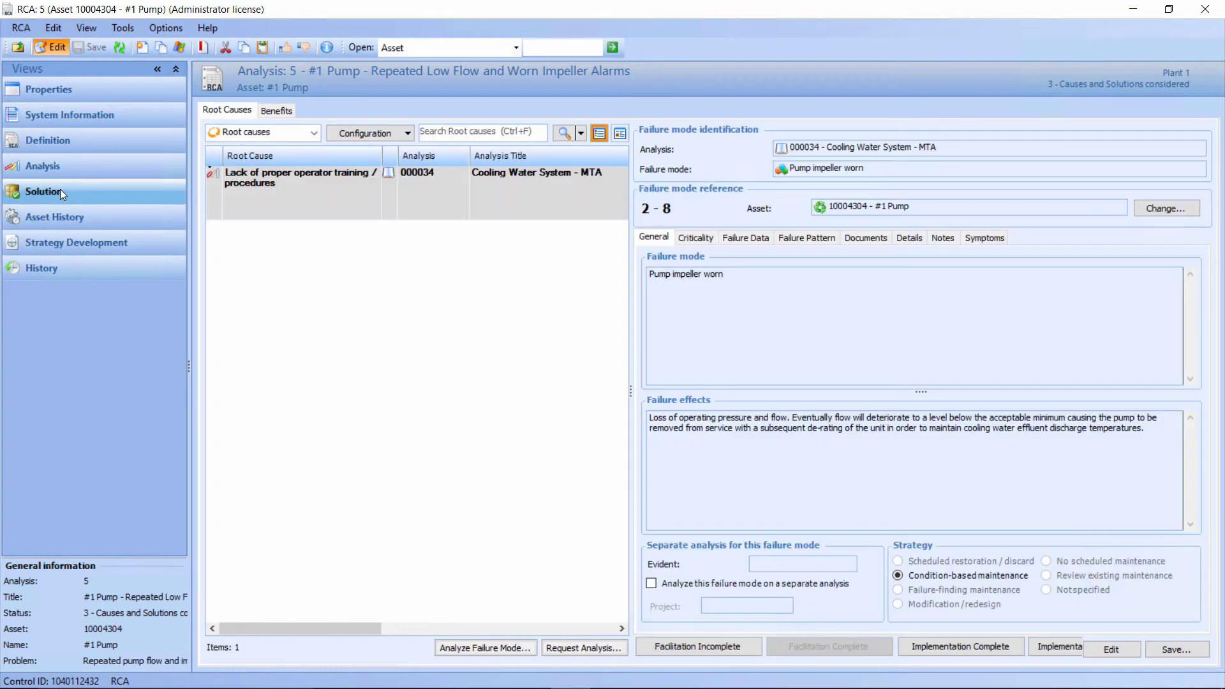
{"action": "left_click", "coordinate": [281, 109]}
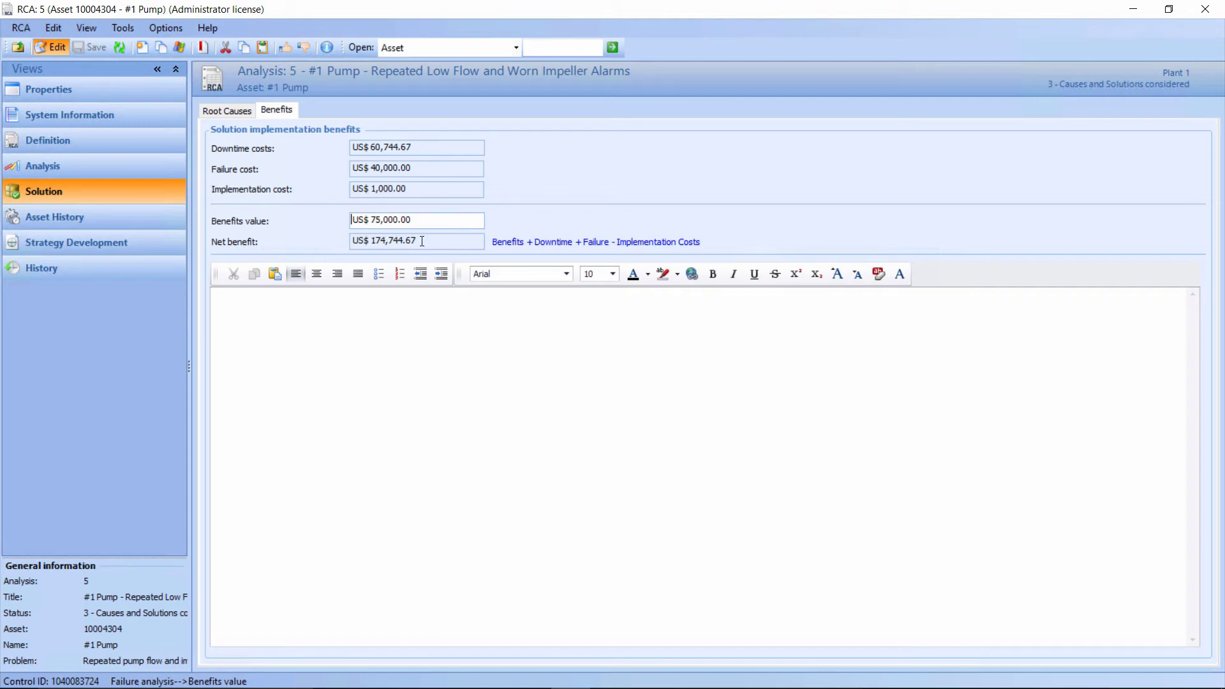
{"action": "left_click_drag", "start_coordinate": [417, 241], "coordinate": [370, 241]}
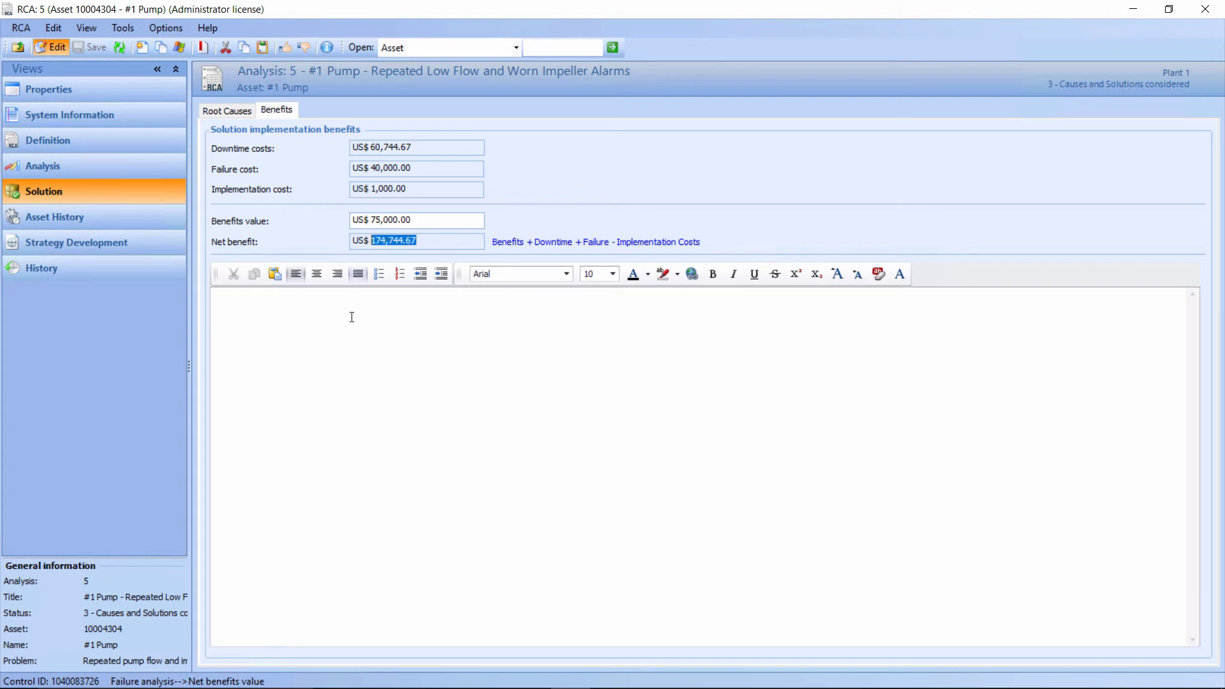
{"action": "left_click", "coordinate": [241, 345]}
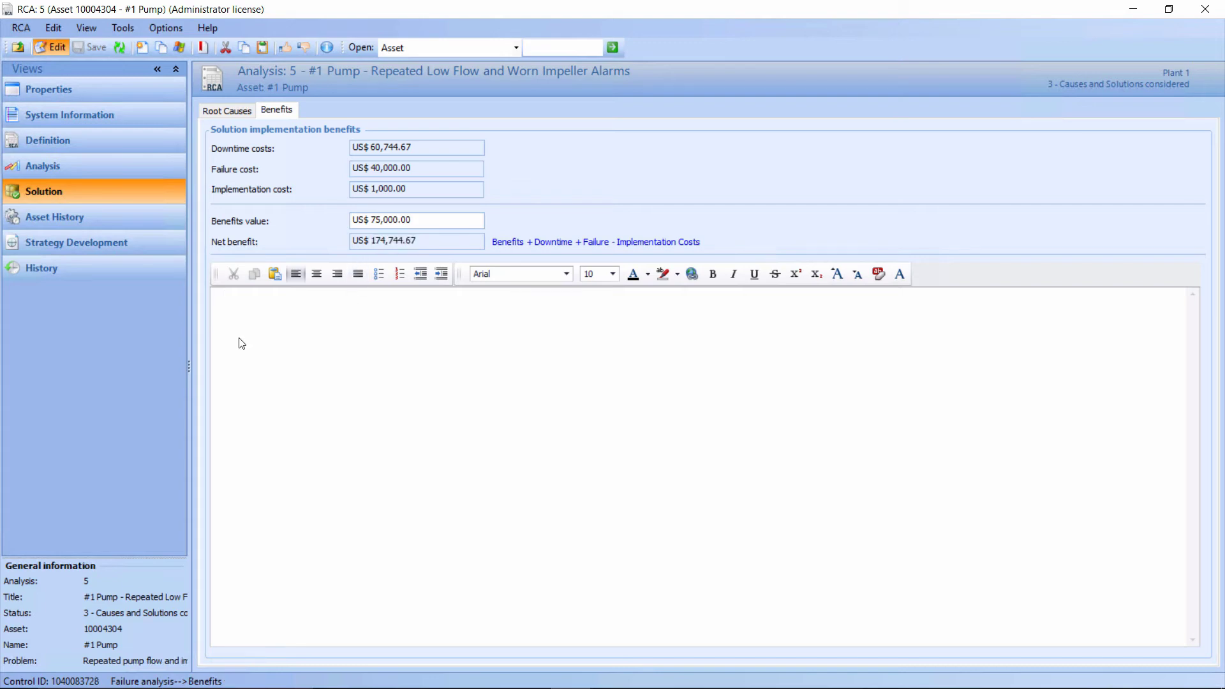